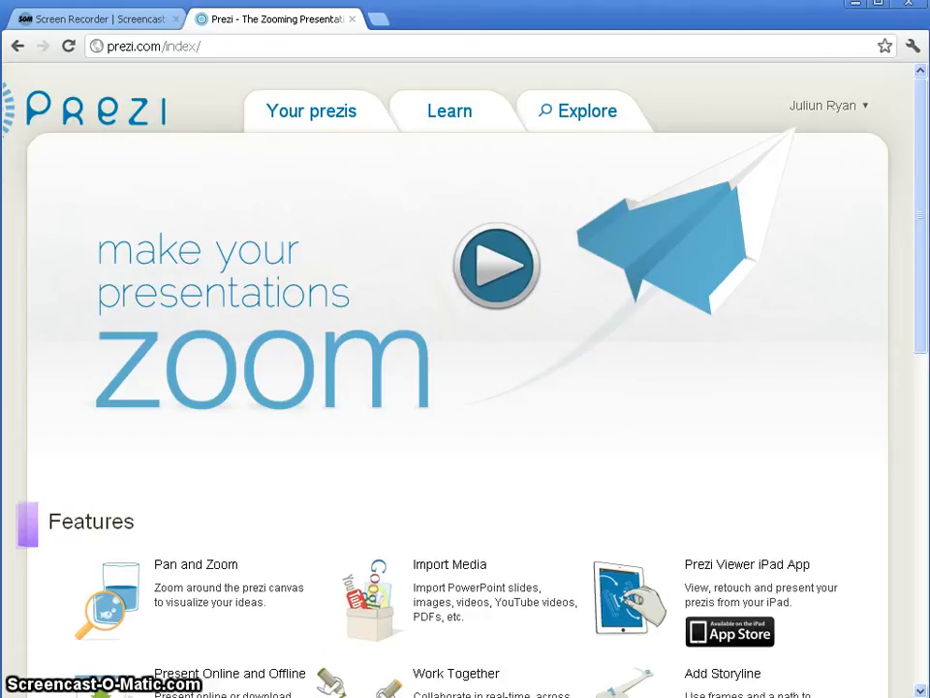
# Create a new prezi titled "PowerPoint Import Demo" with the description "usdfig diofughsdg", and dismiss the template selection.
pyautogui.click(308, 121)
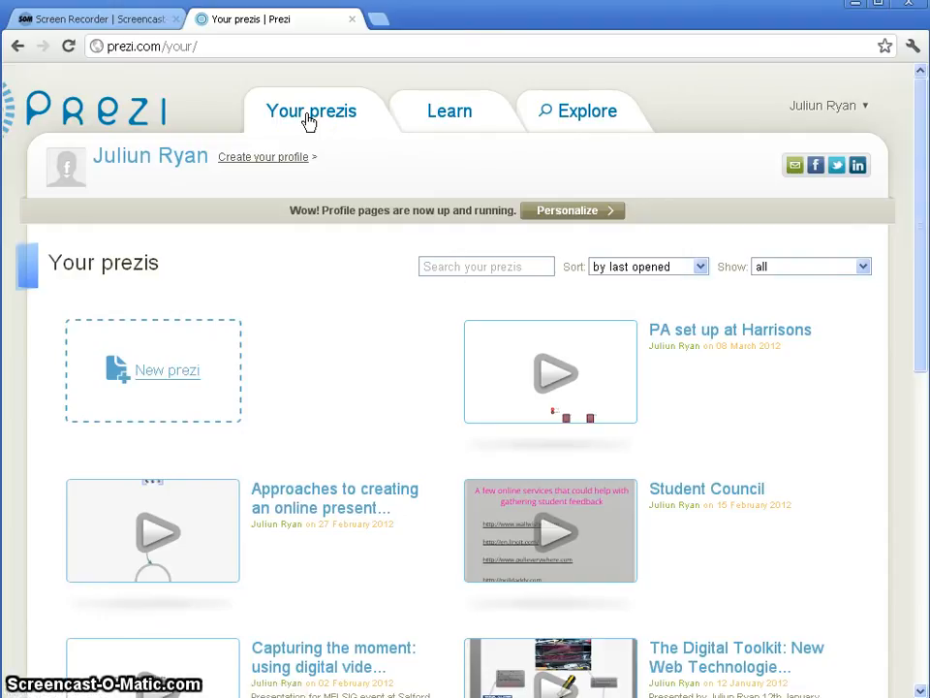
pyautogui.click(127, 379)
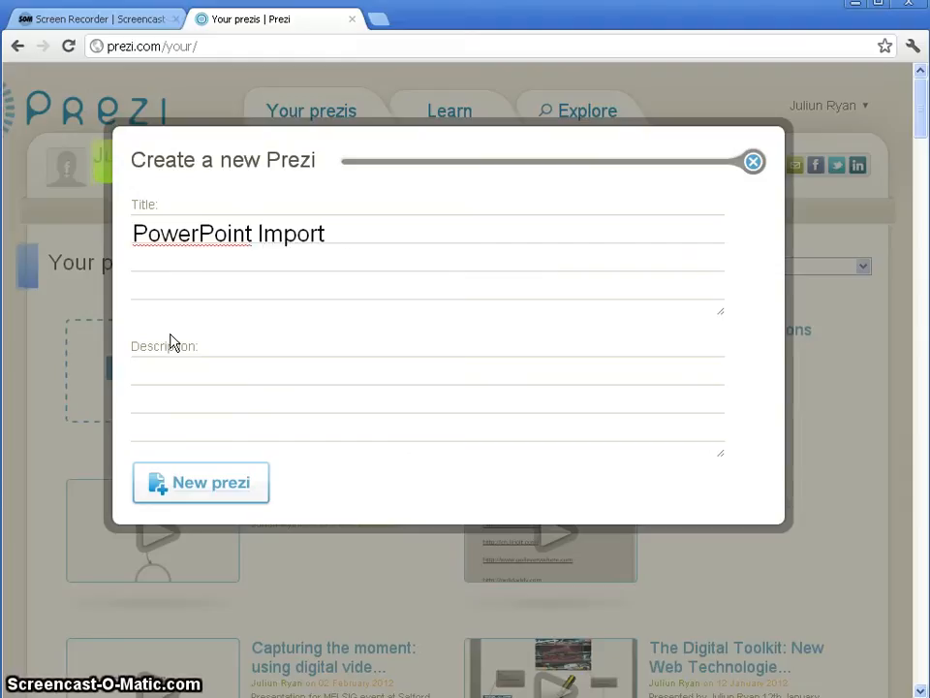
pyautogui.write('PowerPoint Import Demo')
pyautogui.click(324, 369)
pyautogui.write('usdfig diofughsdg')
pyautogui.click(213, 479)
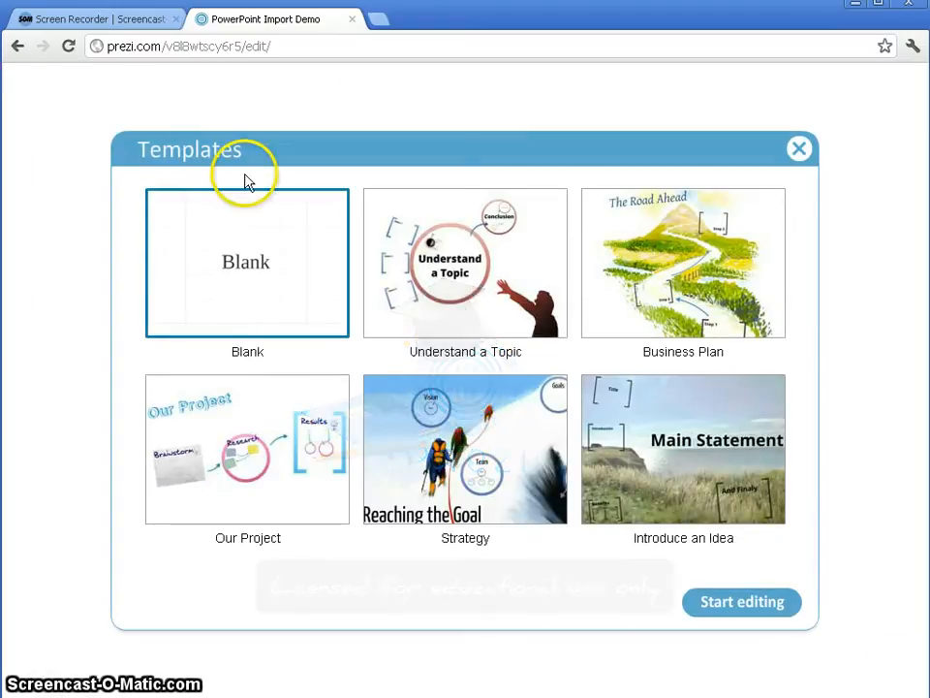
pyautogui.click(800, 151)
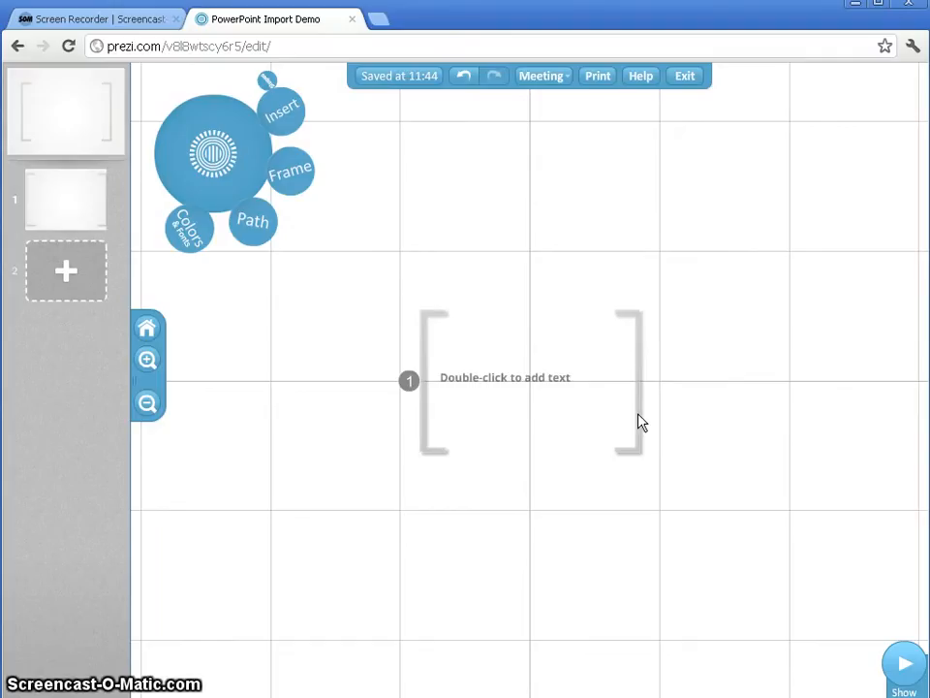
# Clear the canvas by deleting the default bracket frame and dismissing the placeholder text.
pyautogui.click(639, 422)
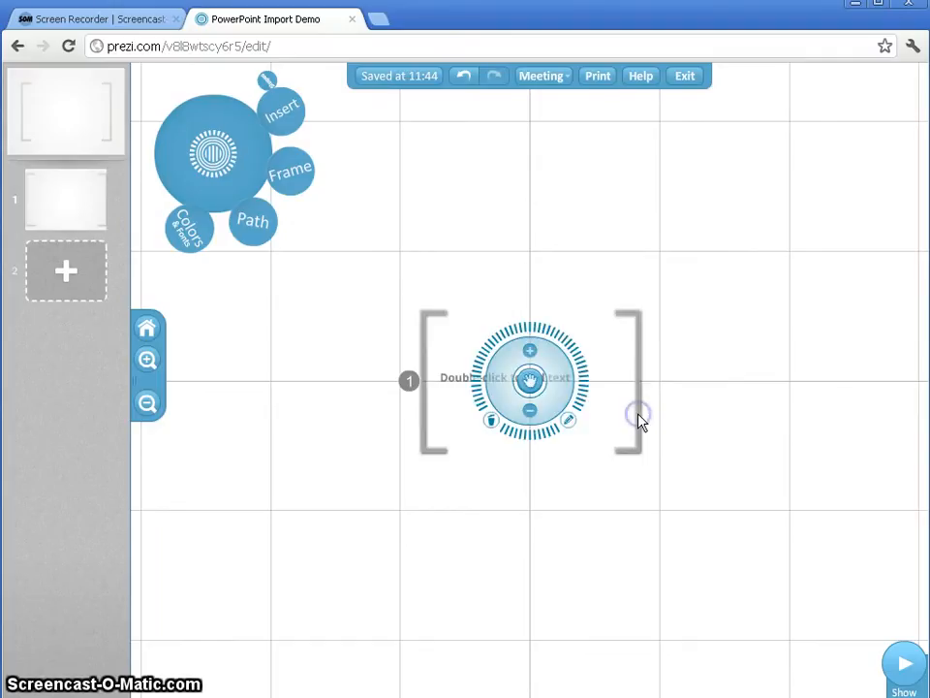
pyautogui.press('Delete')
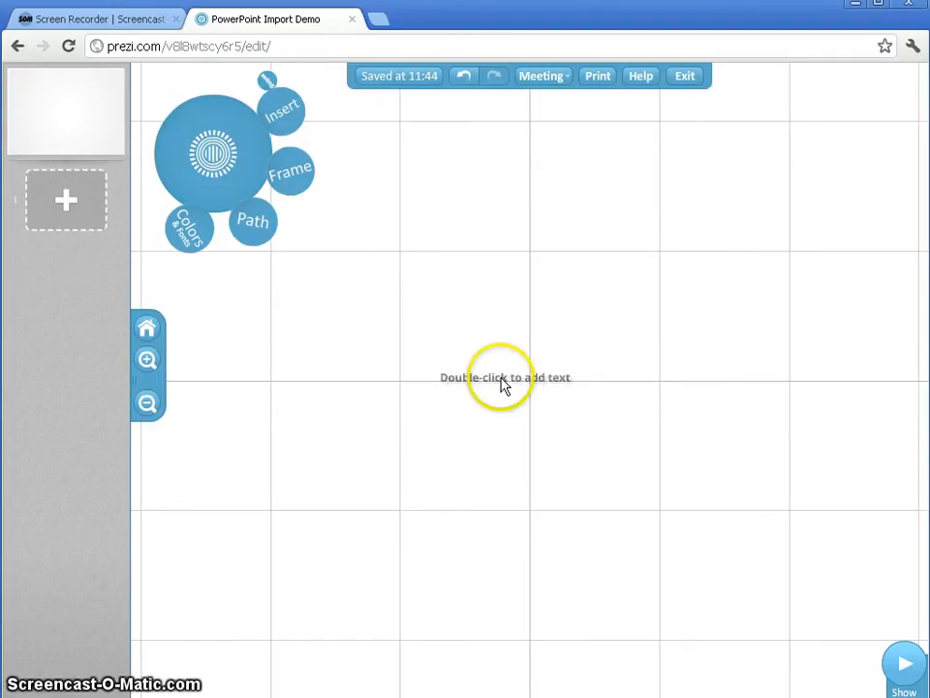
pyautogui.click(505, 383)
pyautogui.click(675, 435)
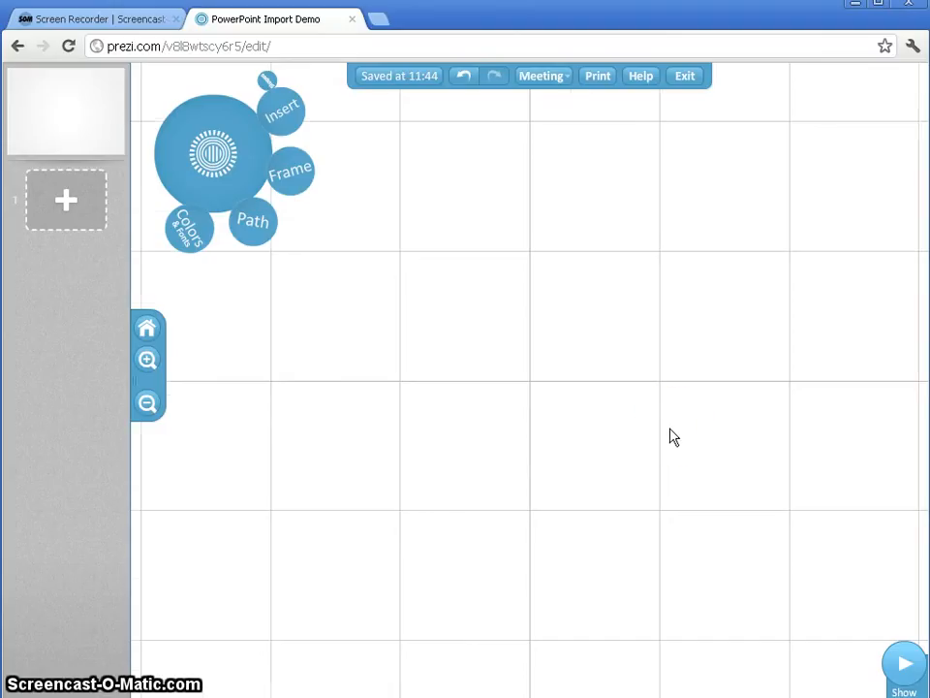
# Upload the PowerPoint file "Using digital video.pptx" from the Desktop for insertion into the prezi.
pyautogui.moveTo(675, 437); pyautogui.dragTo(670, 452)
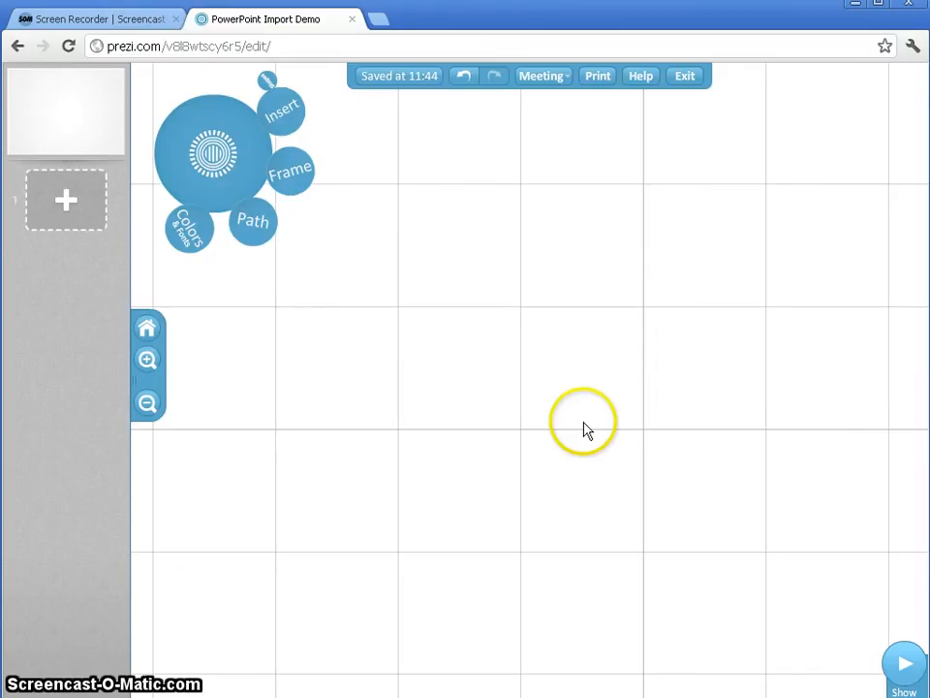
pyautogui.click(285, 118)
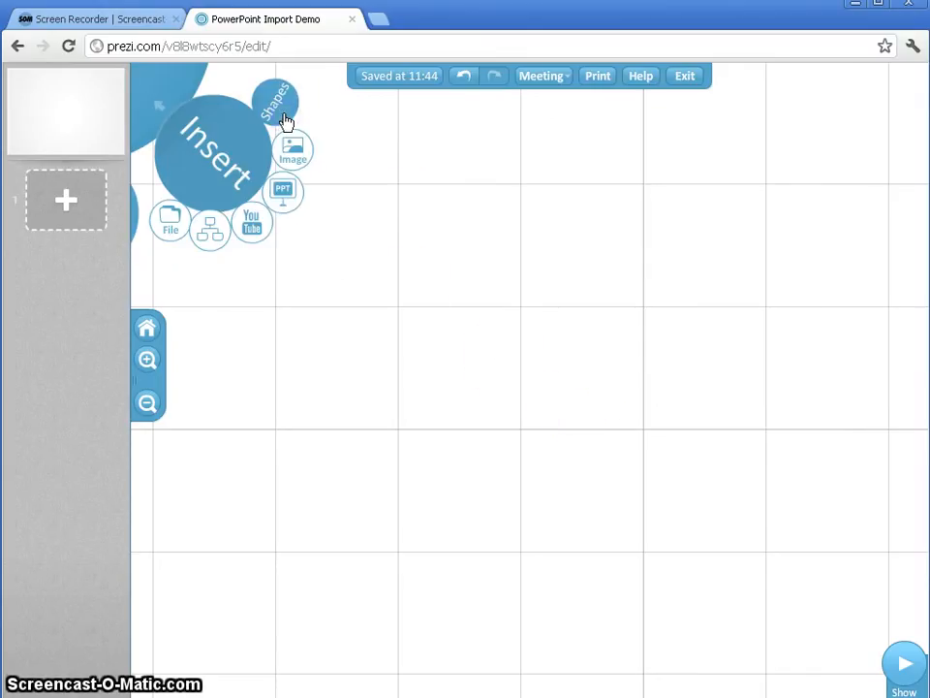
pyautogui.click(283, 192)
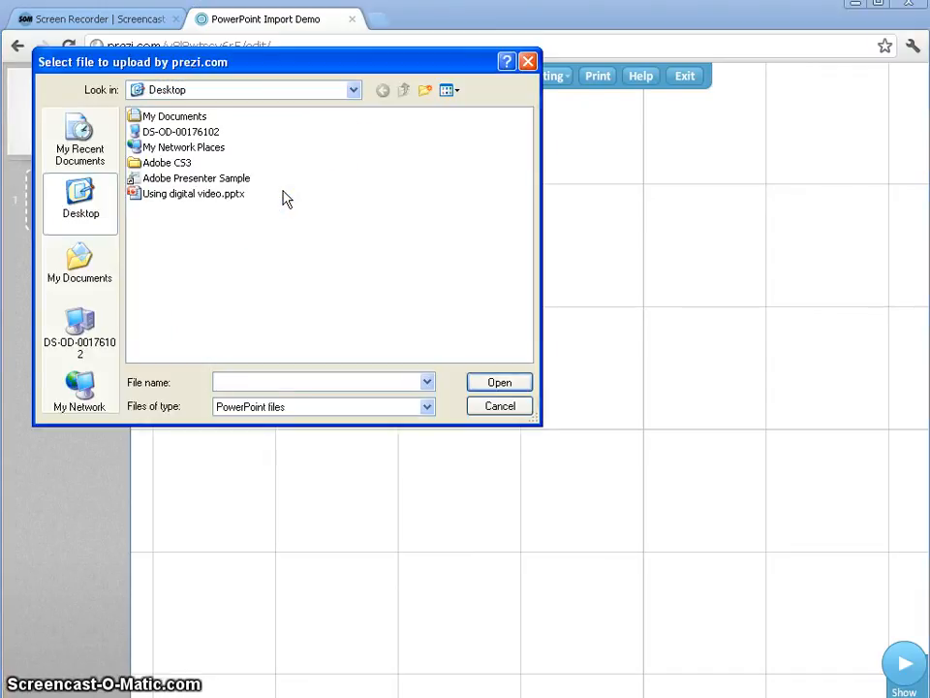
pyautogui.click(189, 195)
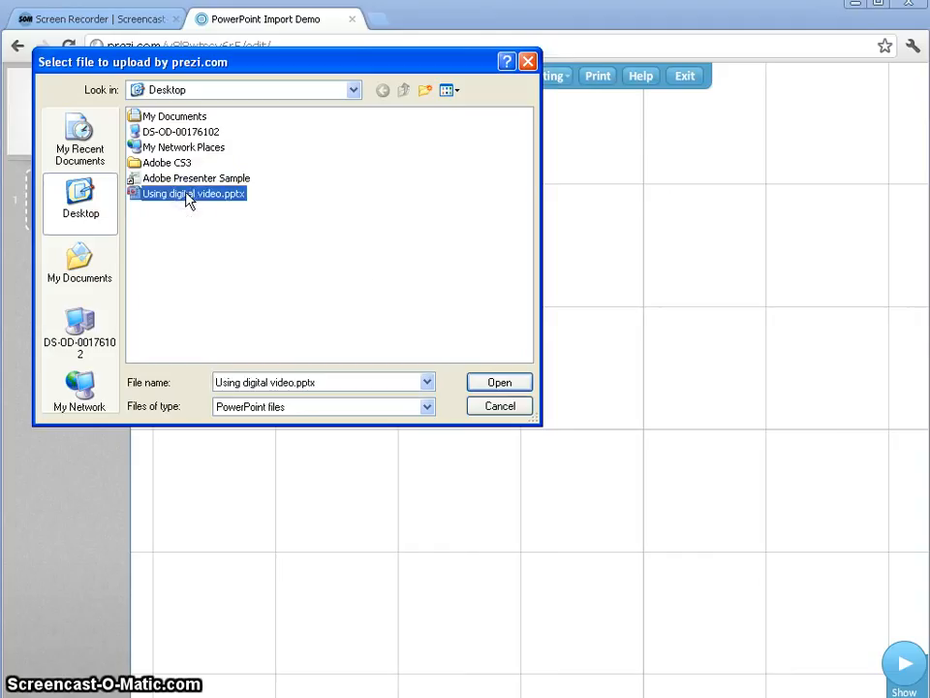
pyautogui.click(499, 384)
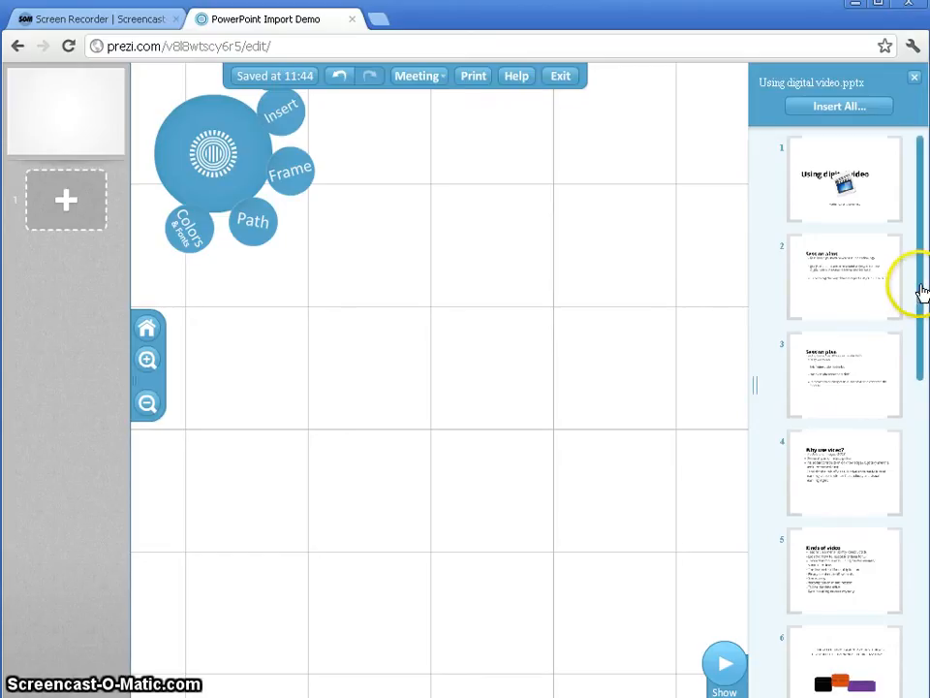
# Insert all the imported slides onto the canvas with a path between them, and accept their placement.
pyautogui.moveTo(921, 292); pyautogui.dragTo(922, 266)
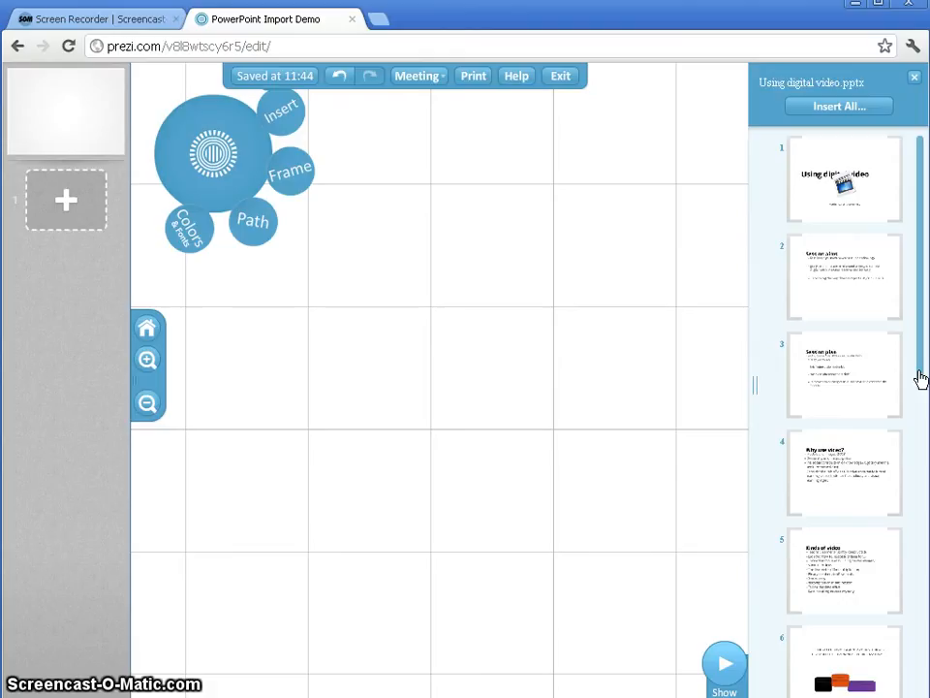
pyautogui.click(823, 108)
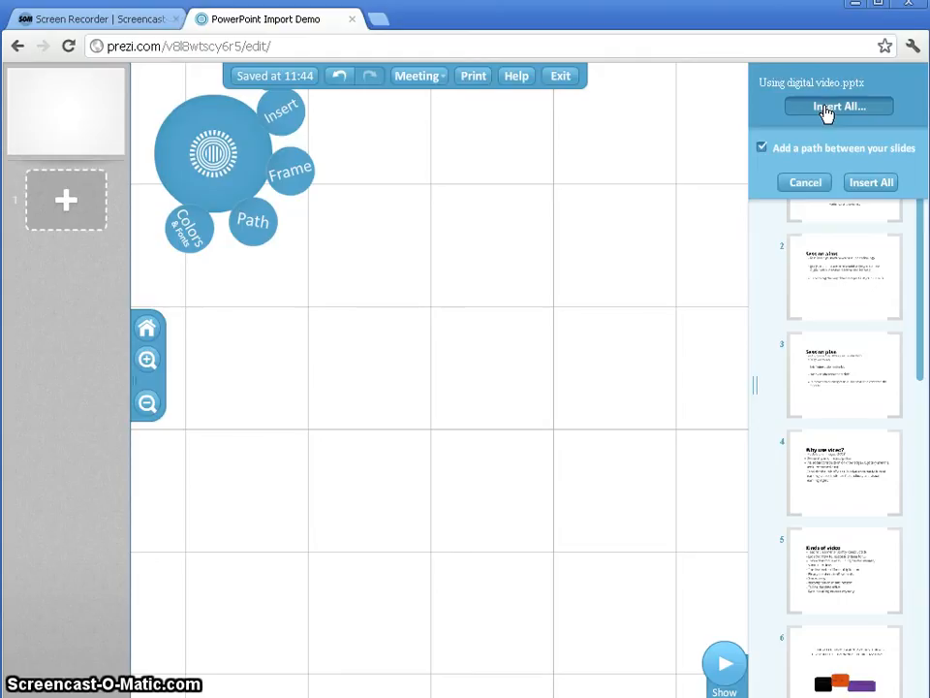
pyautogui.click(839, 109)
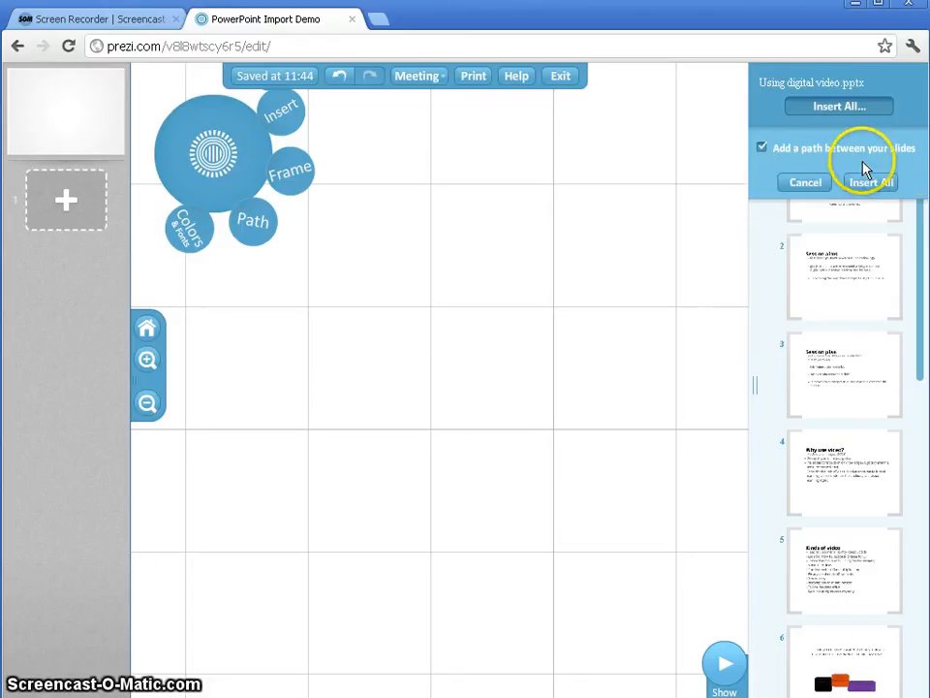
pyautogui.click(867, 185)
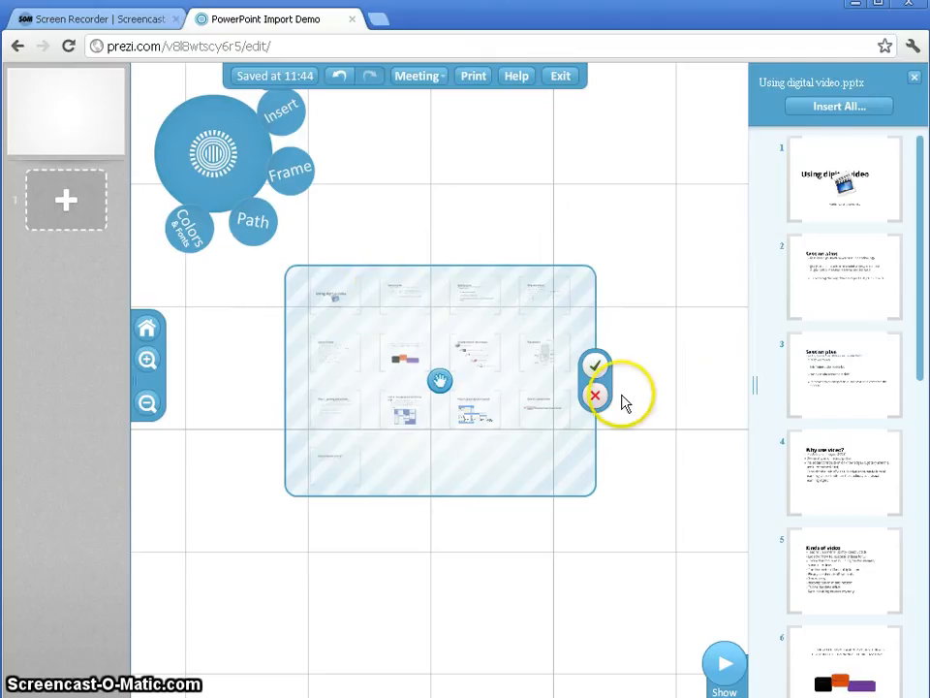
pyautogui.click(597, 369)
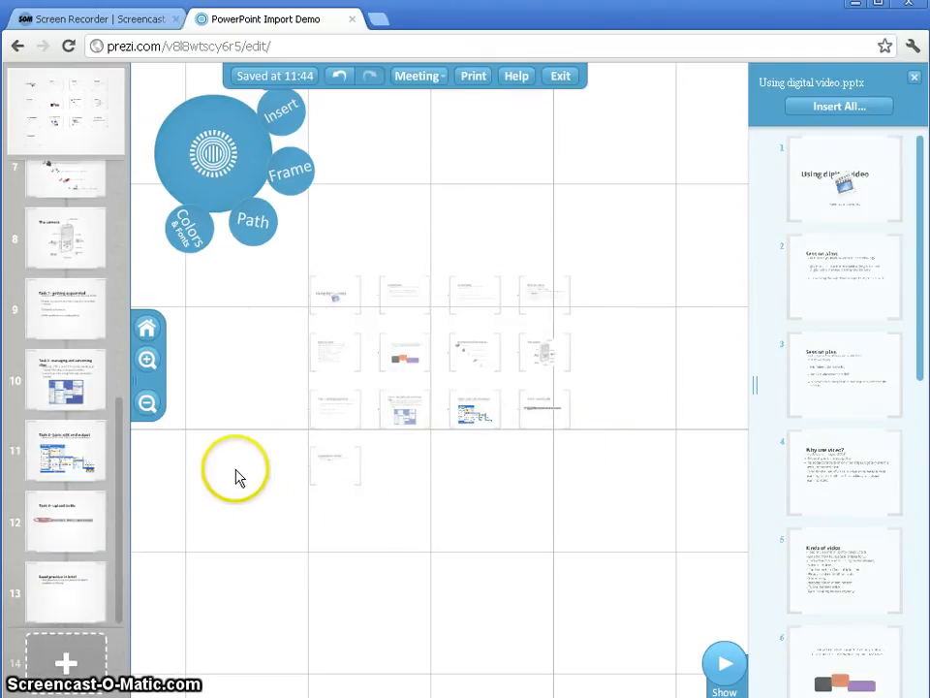
# Examine the inserted slides up close, going along the first row from slide 1 to slide 4.
pyautogui.scroll(3, 245, 469)
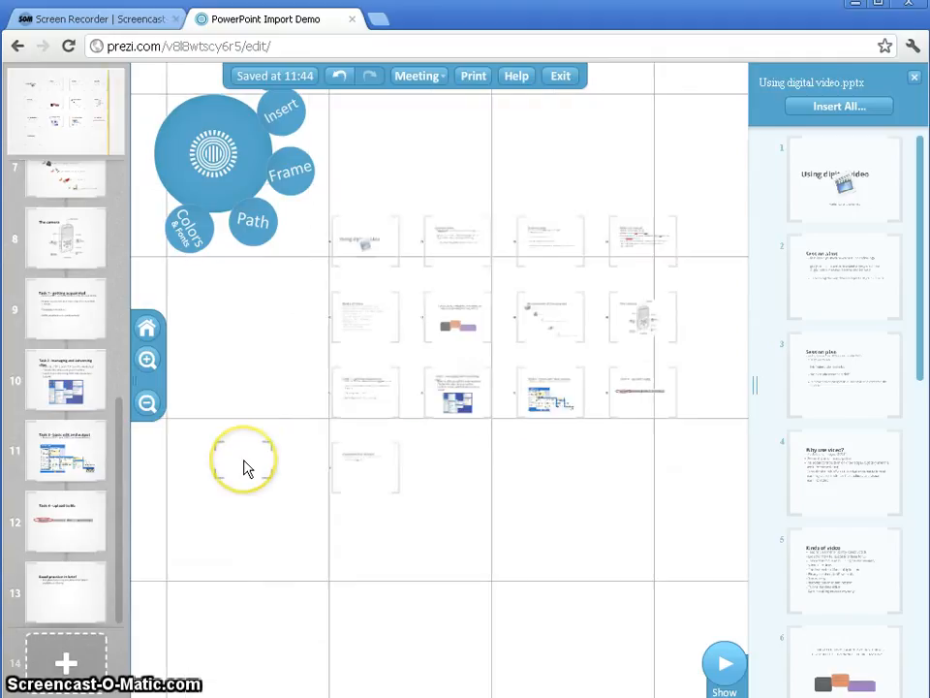
pyautogui.moveTo(306, 308); pyautogui.dragTo(301, 487)
pyautogui.scroll(4, 301, 489)
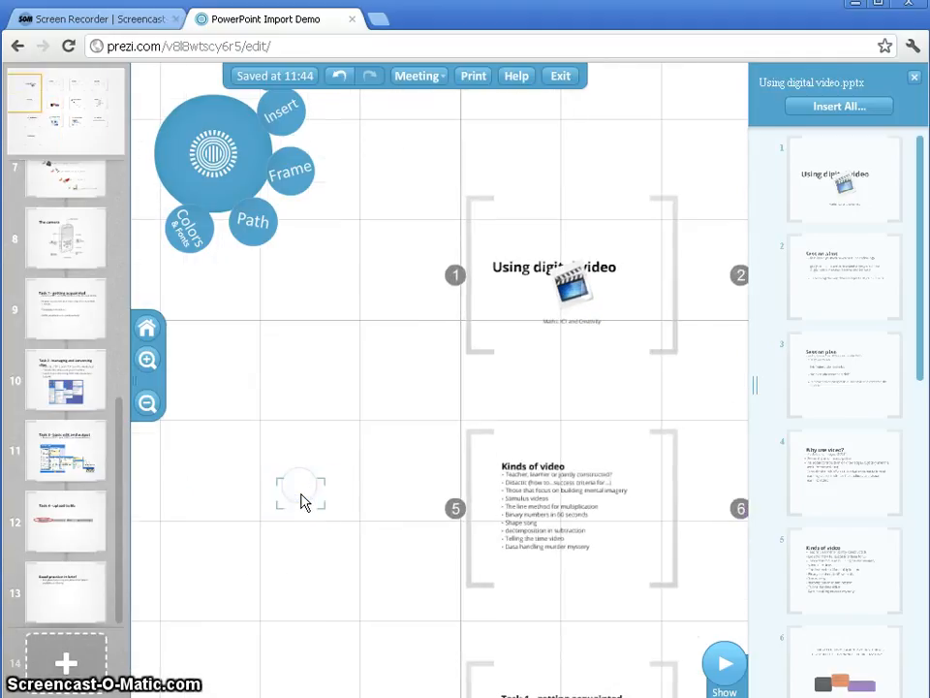
pyautogui.moveTo(349, 427); pyautogui.dragTo(191, 480)
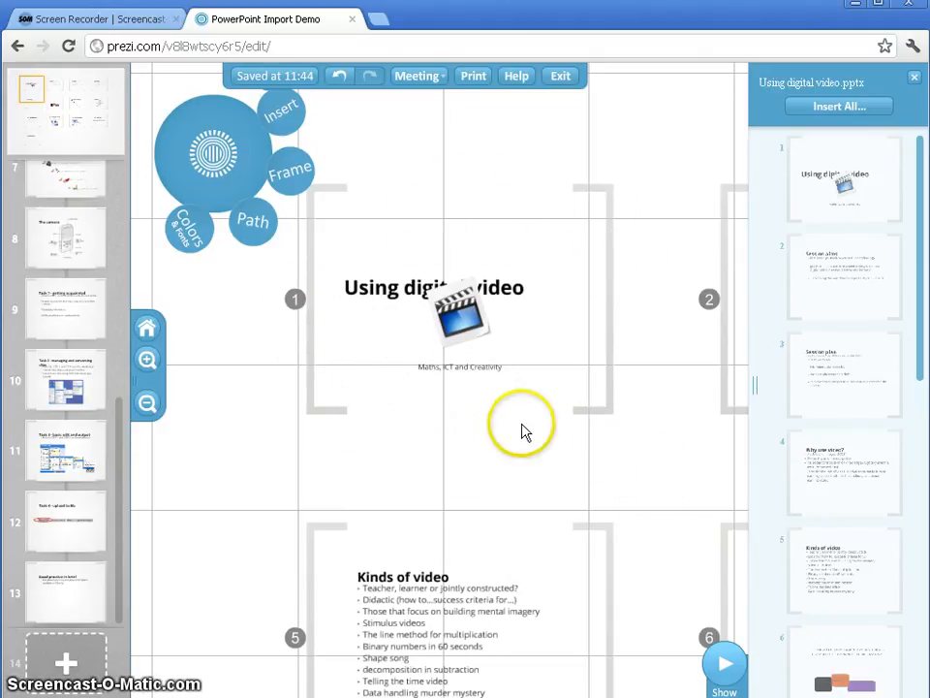
pyautogui.moveTo(631, 460); pyautogui.dragTo(301, 462)
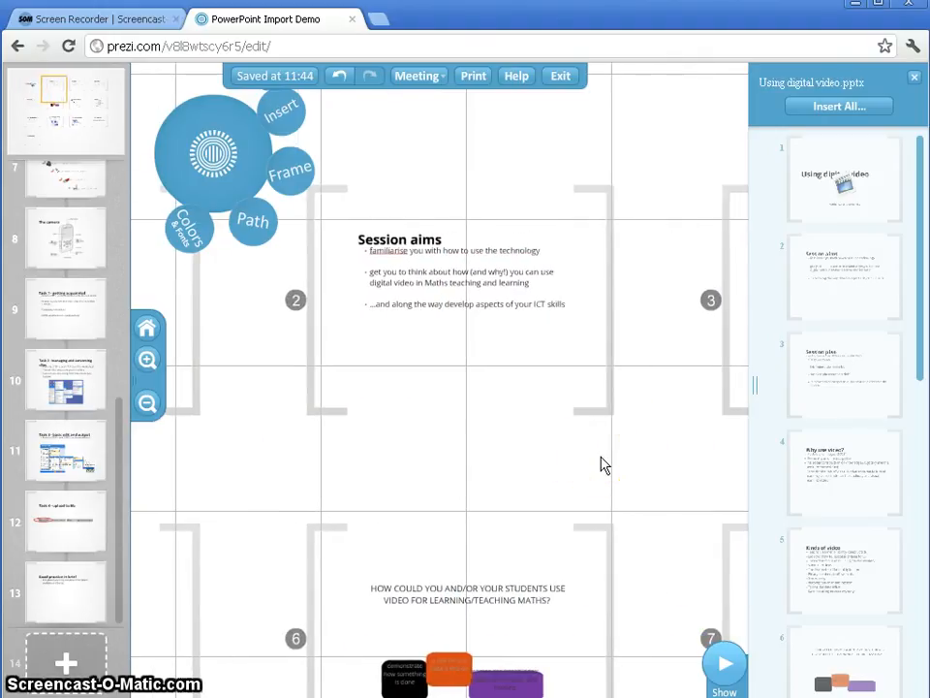
pyautogui.moveTo(603, 461); pyautogui.dragTo(259, 461)
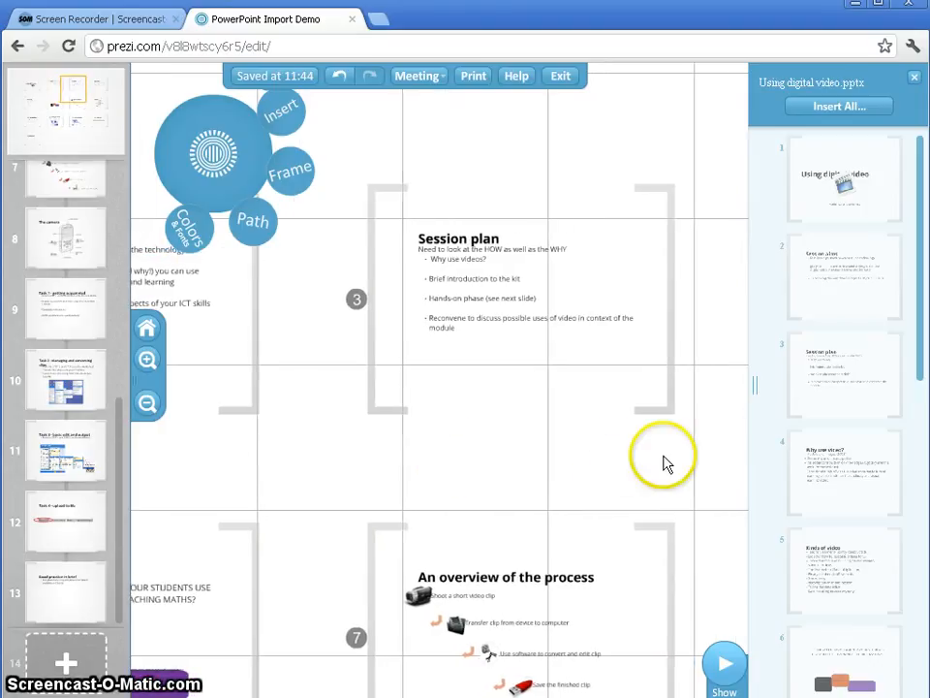
pyautogui.moveTo(614, 462); pyautogui.dragTo(363, 457)
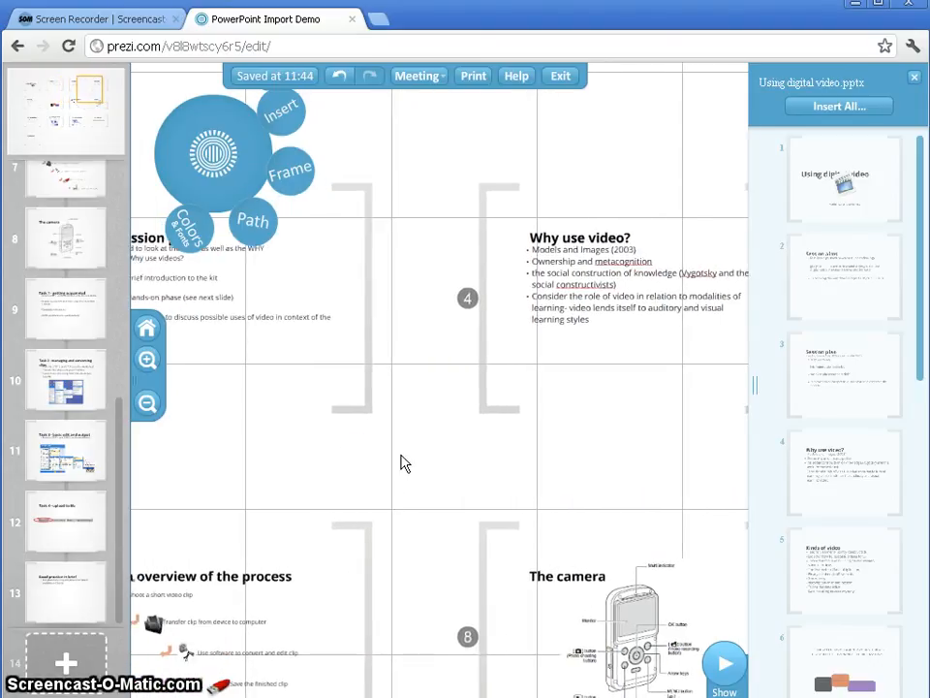
# Add the text "click to add some new text" below the bullet list on the "Why use video?" slide.
pyautogui.scroll(4, 533, 466)
pyautogui.moveTo(592, 375); pyautogui.dragTo(353, 668)
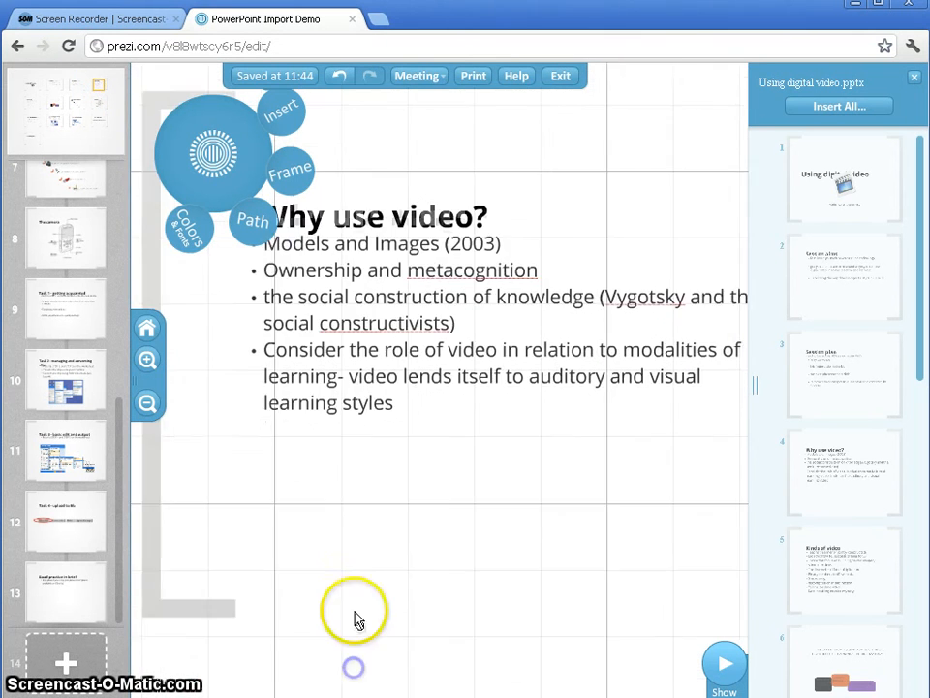
pyautogui.click(408, 534)
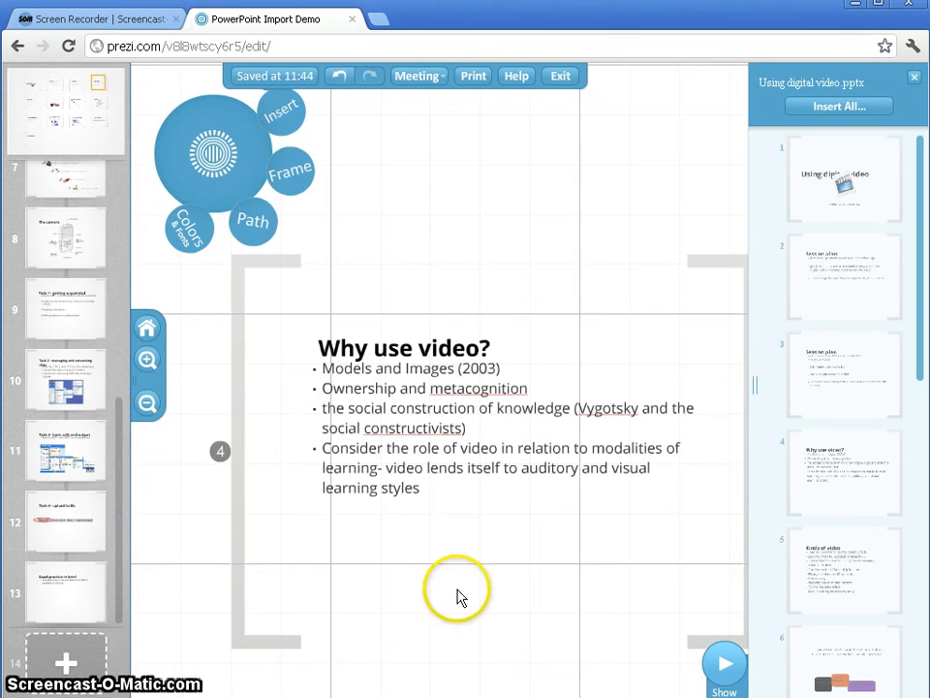
pyautogui.click(324, 528)
pyautogui.write('clic')
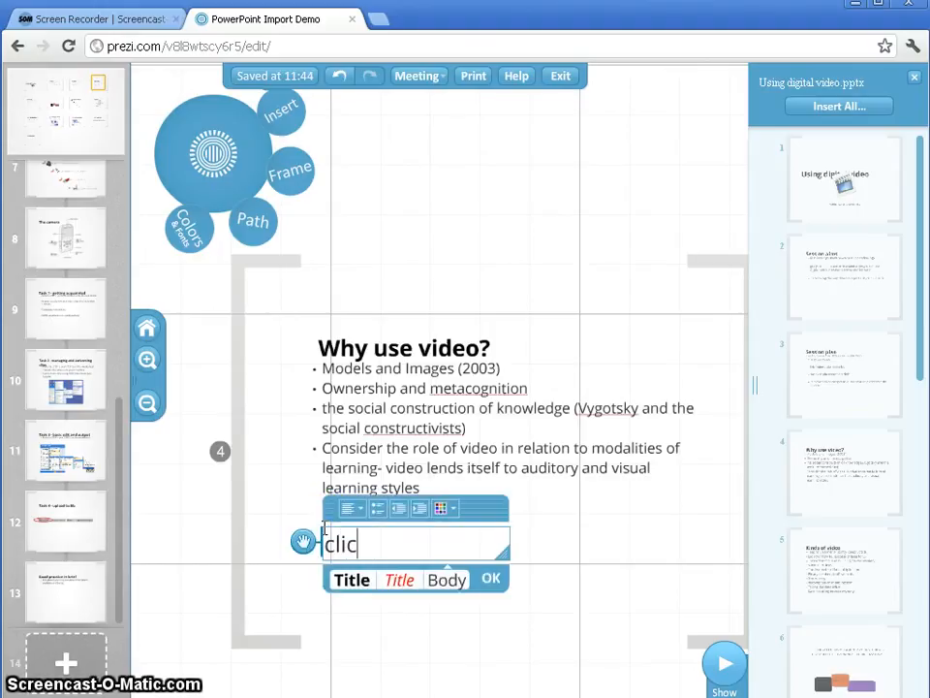
pyautogui.write('k to aded some ')
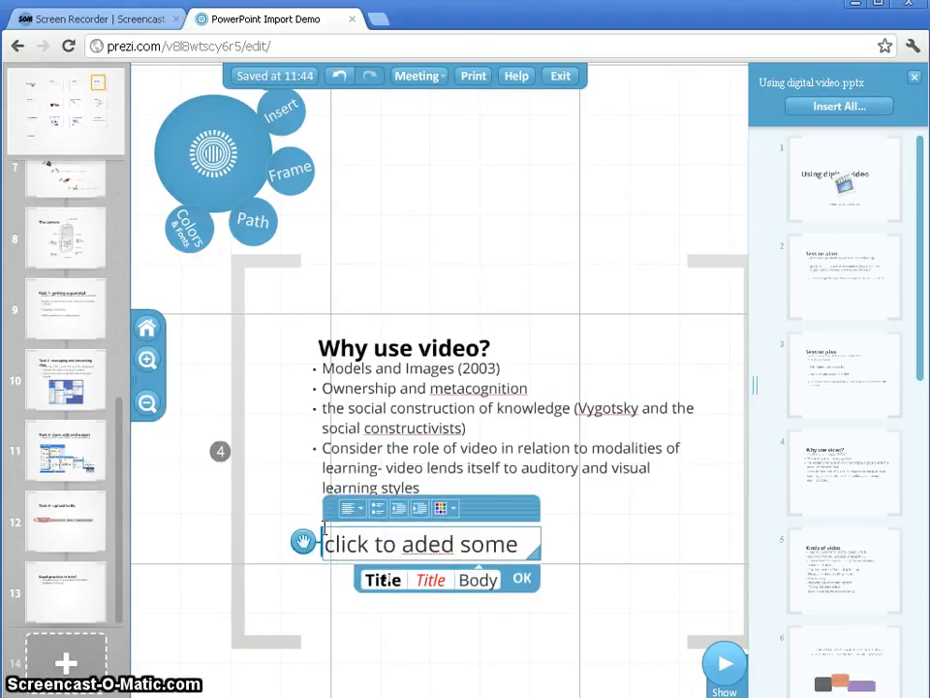
pyautogui.write('new text')
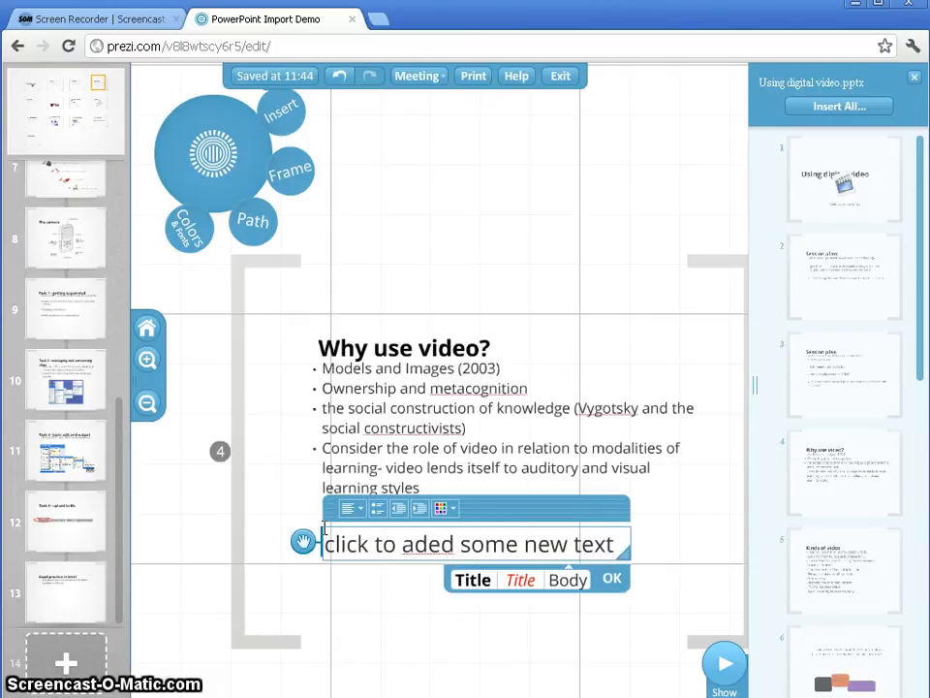
pyautogui.click(317, 534)
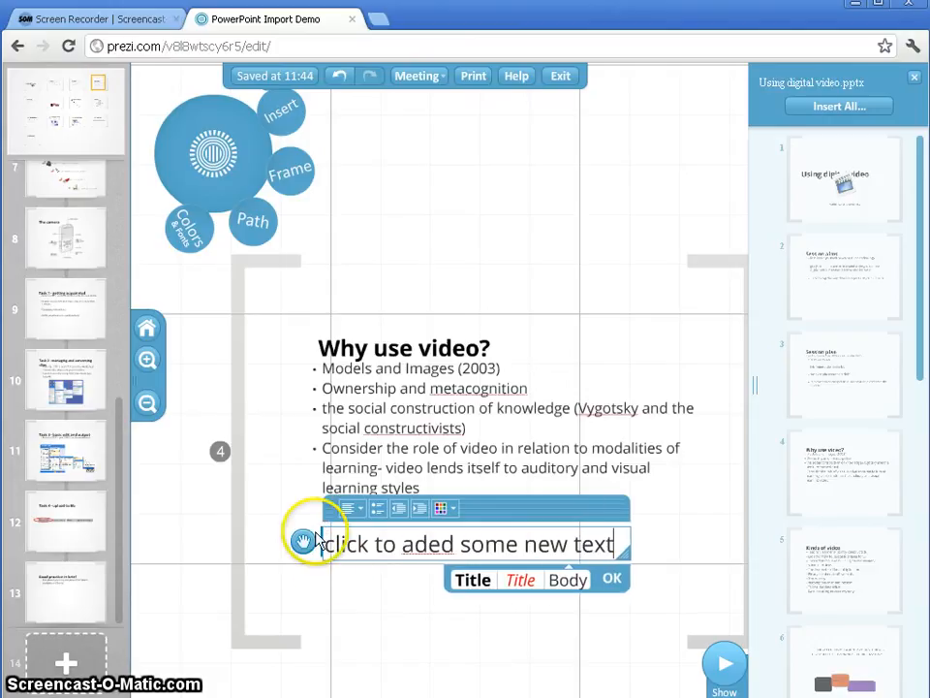
pyautogui.click(441, 544)
pyautogui.press('BackSpace')
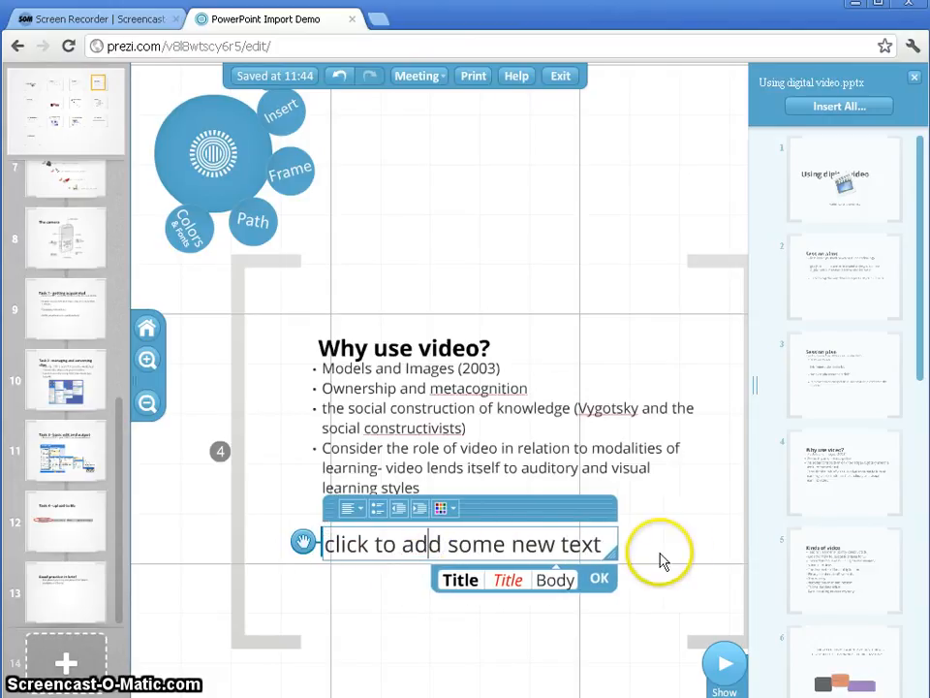
pyautogui.click(600, 579)
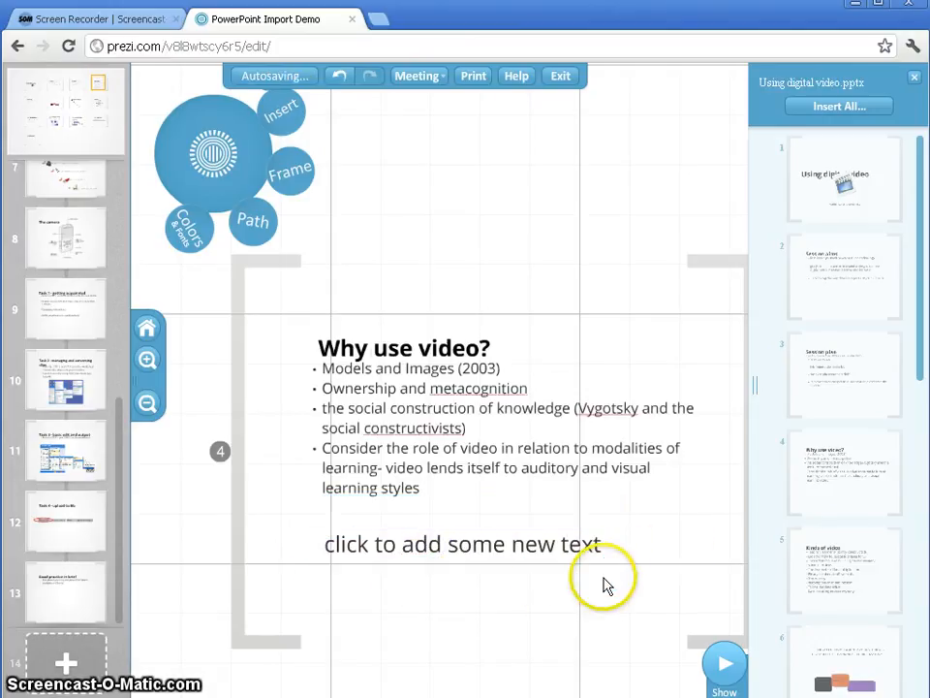
# Move the bullet list on slide 4 slightly down and reposition the "Why use video?" title above the middle of the list.
pyautogui.click(375, 482)
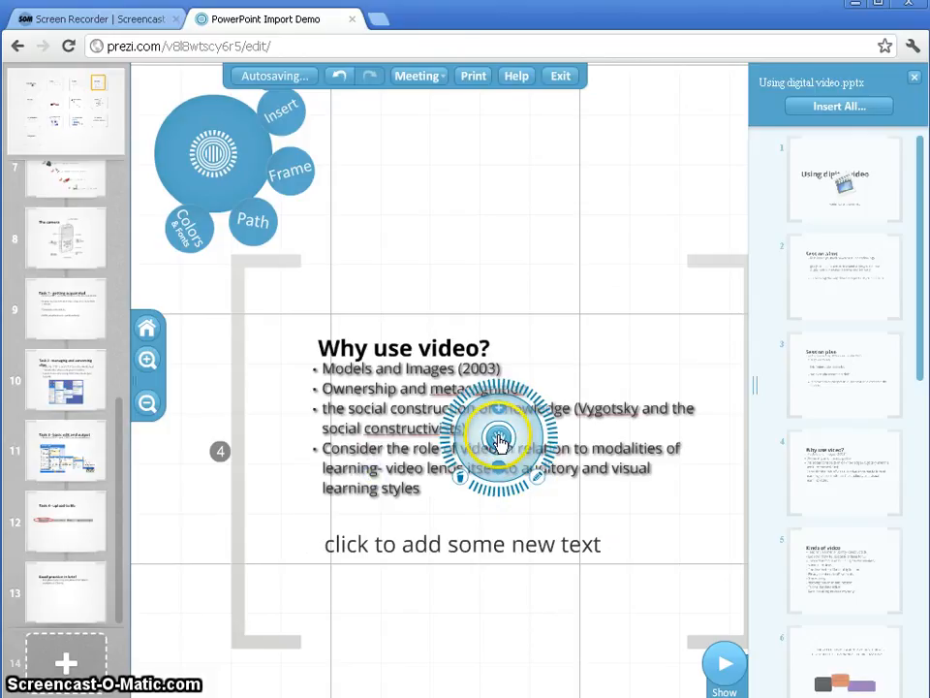
pyautogui.moveTo(498, 441); pyautogui.dragTo(502, 511)
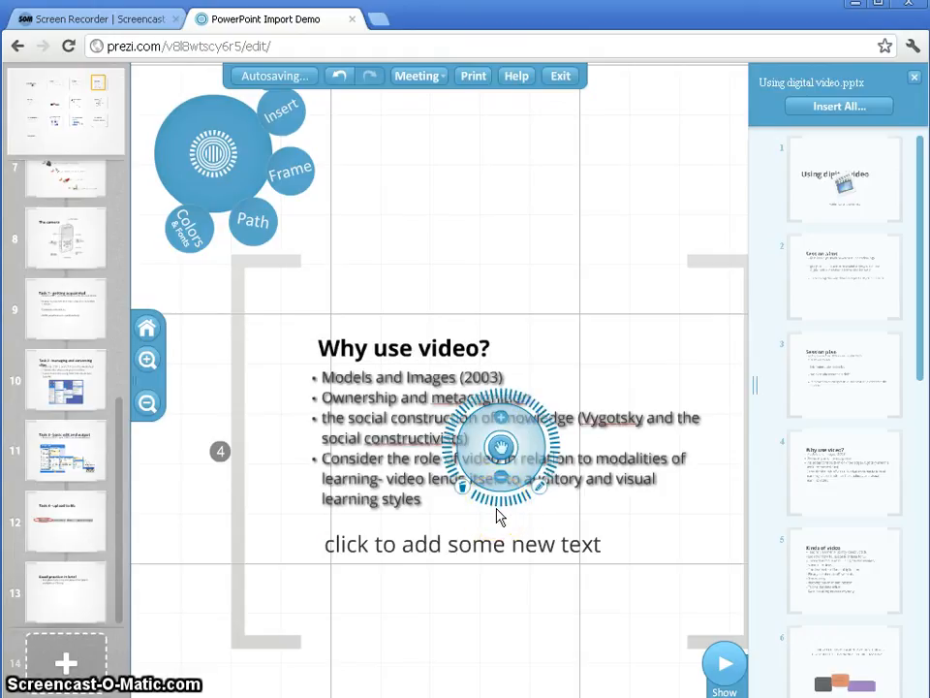
pyautogui.click(406, 345)
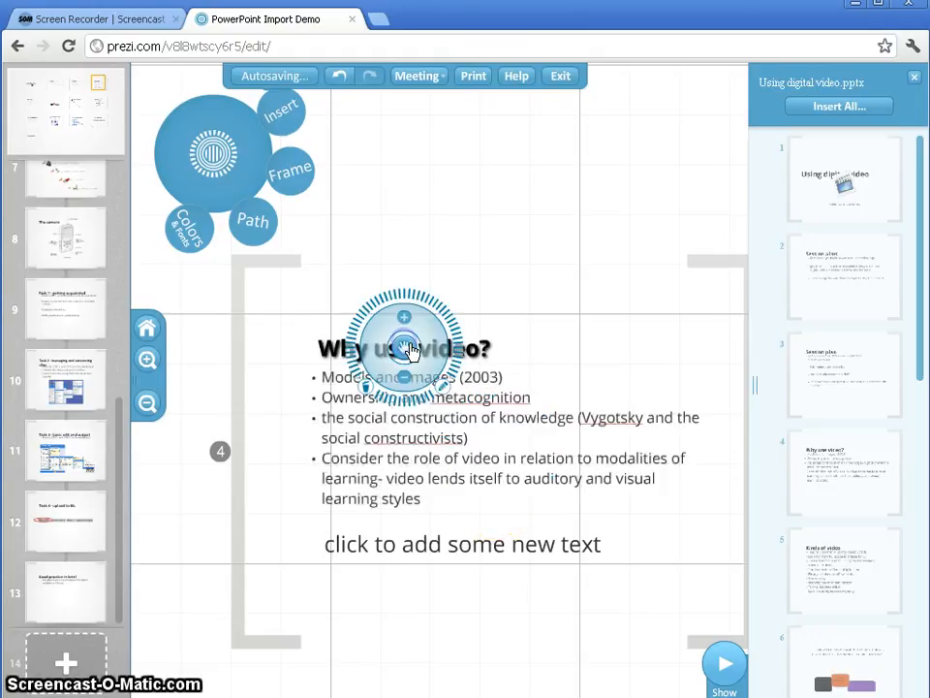
pyautogui.moveTo(408, 347); pyautogui.dragTo(539, 320)
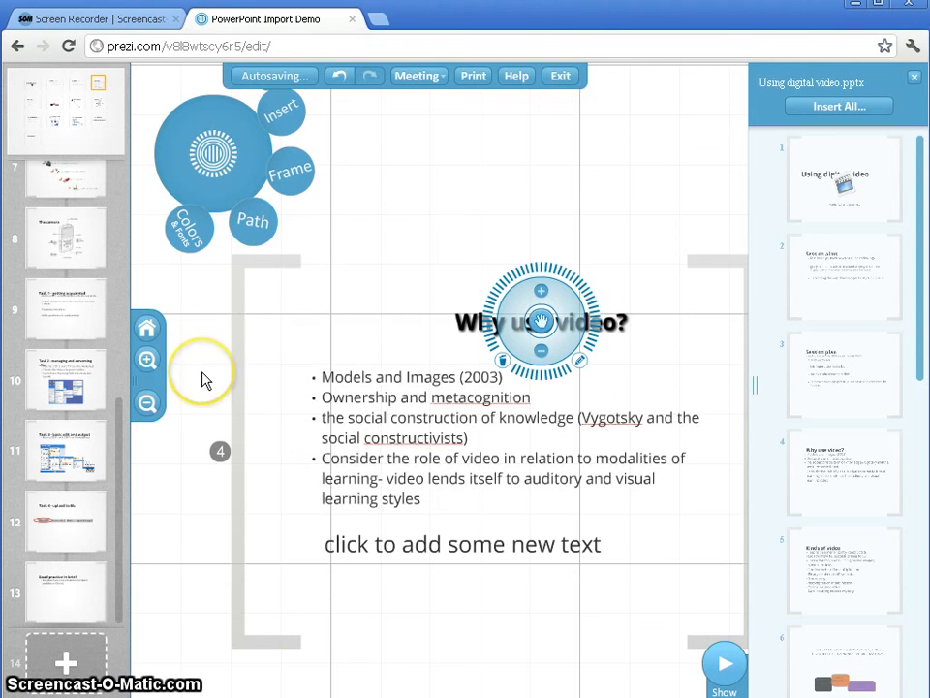
# Move the camera diagram on slide 8 to the right and slightly up, beside "The camera" title.
pyautogui.scroll(-3, 202, 373)
pyautogui.moveTo(396, 446); pyautogui.dragTo(448, 413)
pyautogui.click(604, 482)
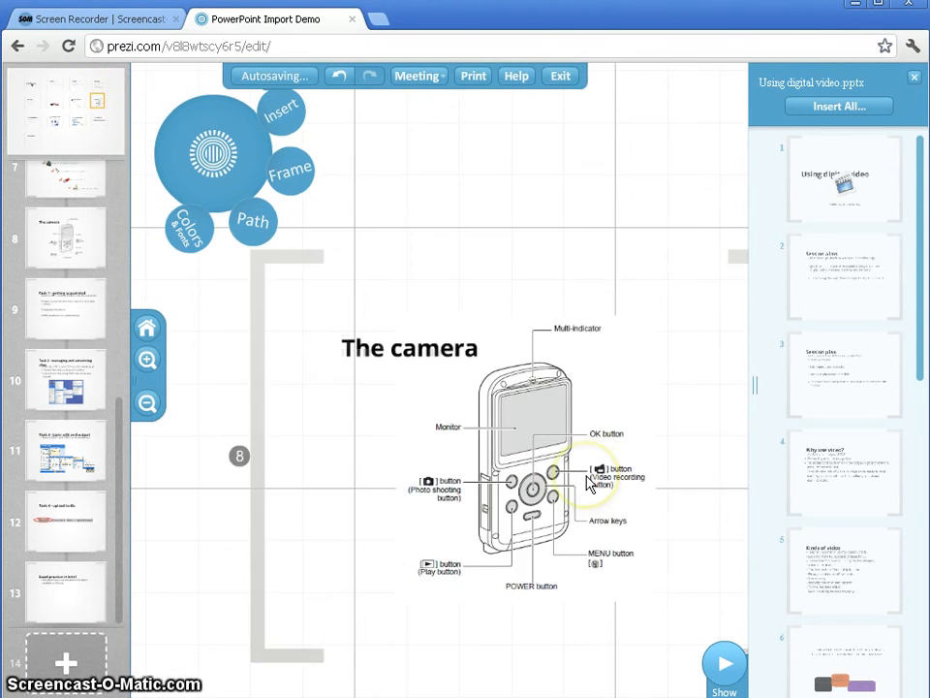
pyautogui.click(494, 377)
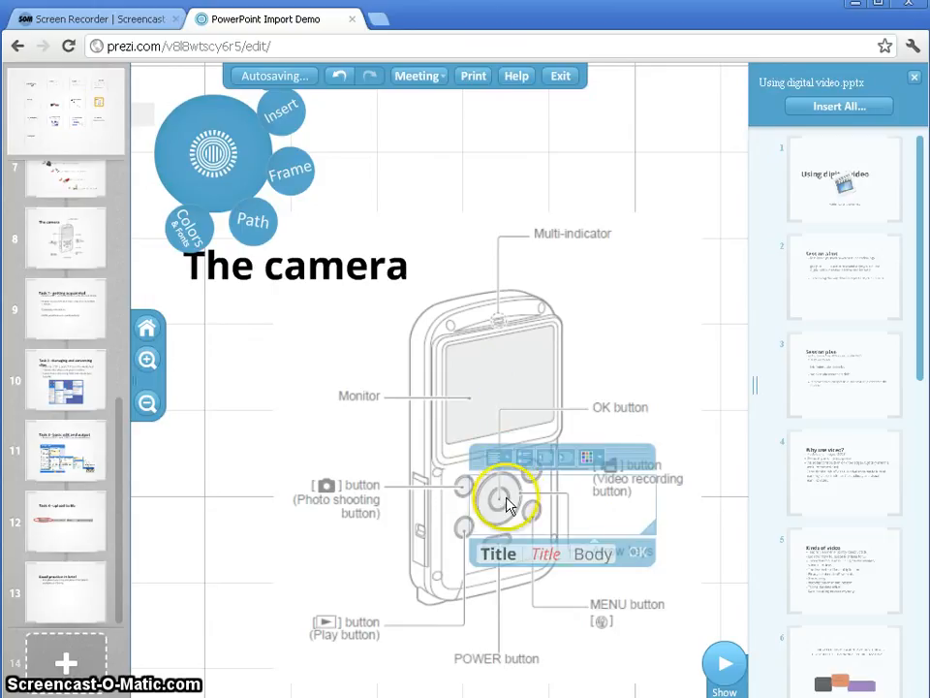
pyautogui.scroll(-3, 504, 473)
pyautogui.click(438, 474)
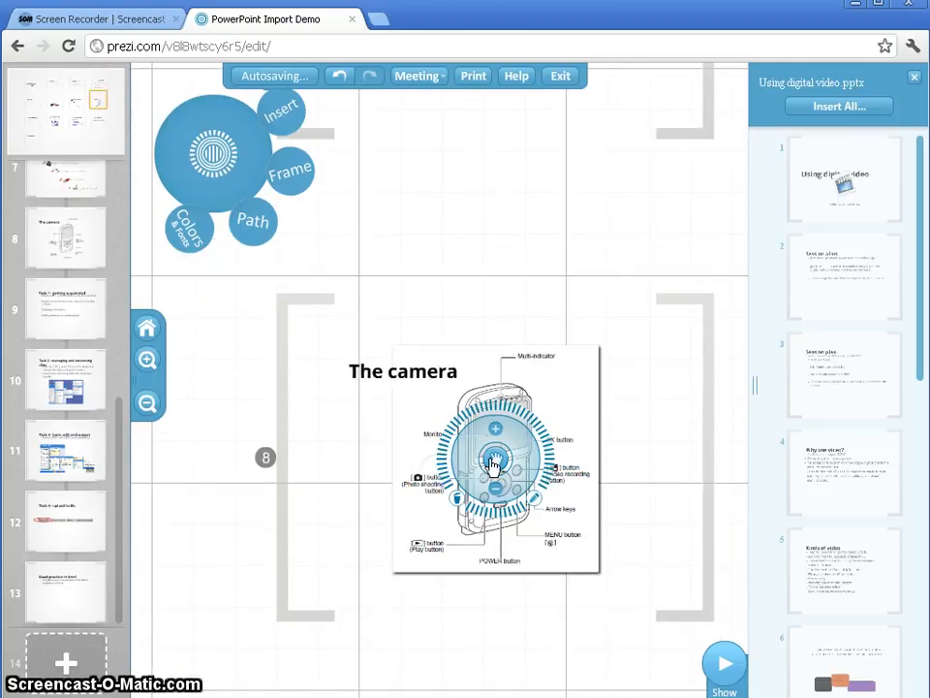
pyautogui.moveTo(494, 461); pyautogui.dragTo(575, 433)
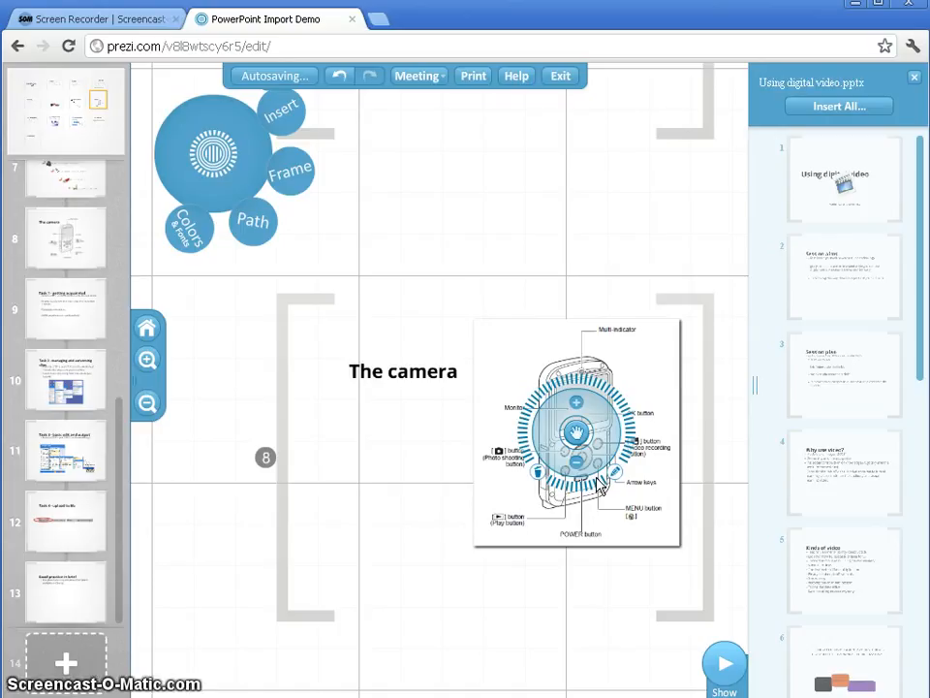
# Delete the camera diagram from slide 8 and dismiss the tip note about moving or deleting objects.
pyautogui.scroll(-3, 598, 484)
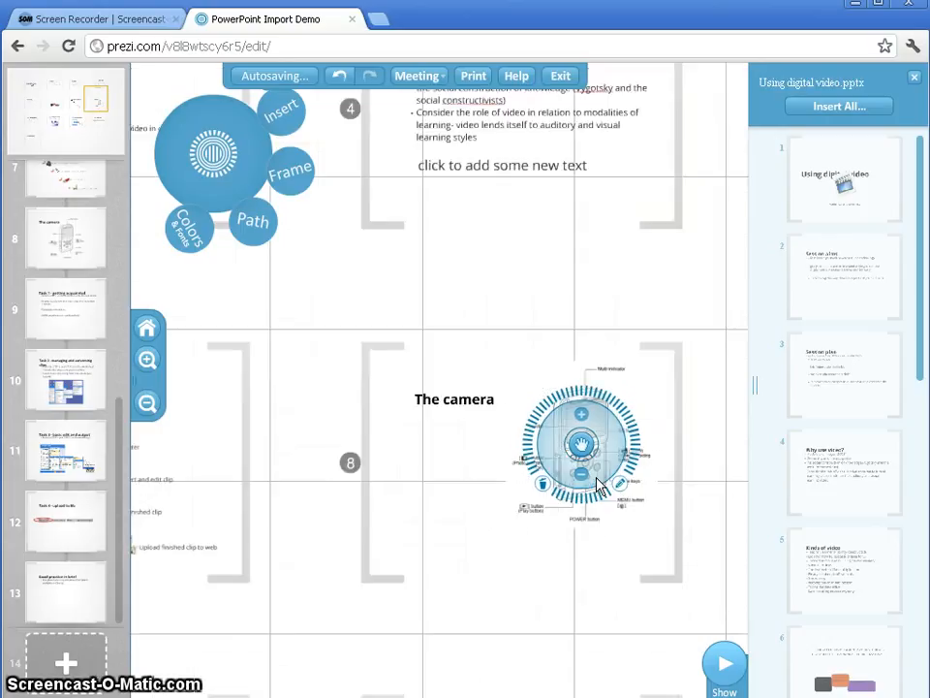
pyautogui.press('Delete')
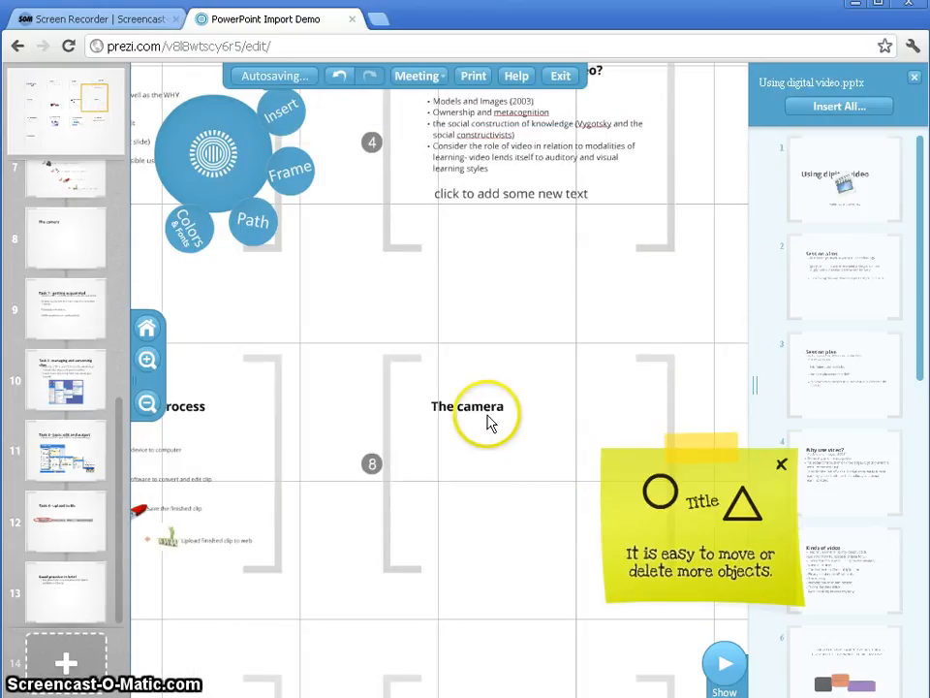
pyautogui.click(781, 464)
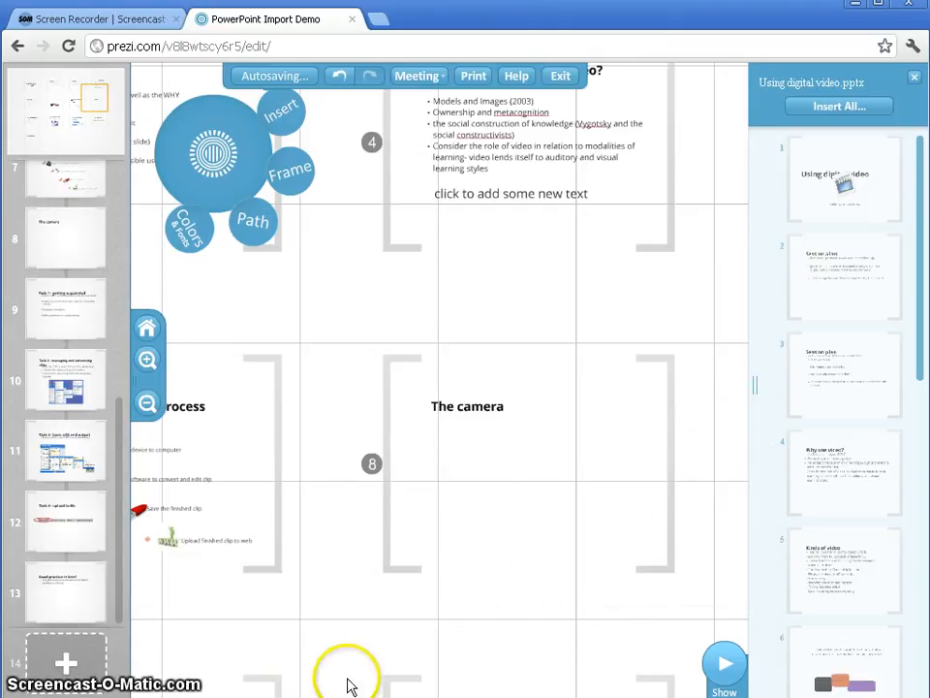
# Start presenting the prezi, leave full screen mode, and advance along the path from slide 1 to slide 4.
pyautogui.click(729, 669)
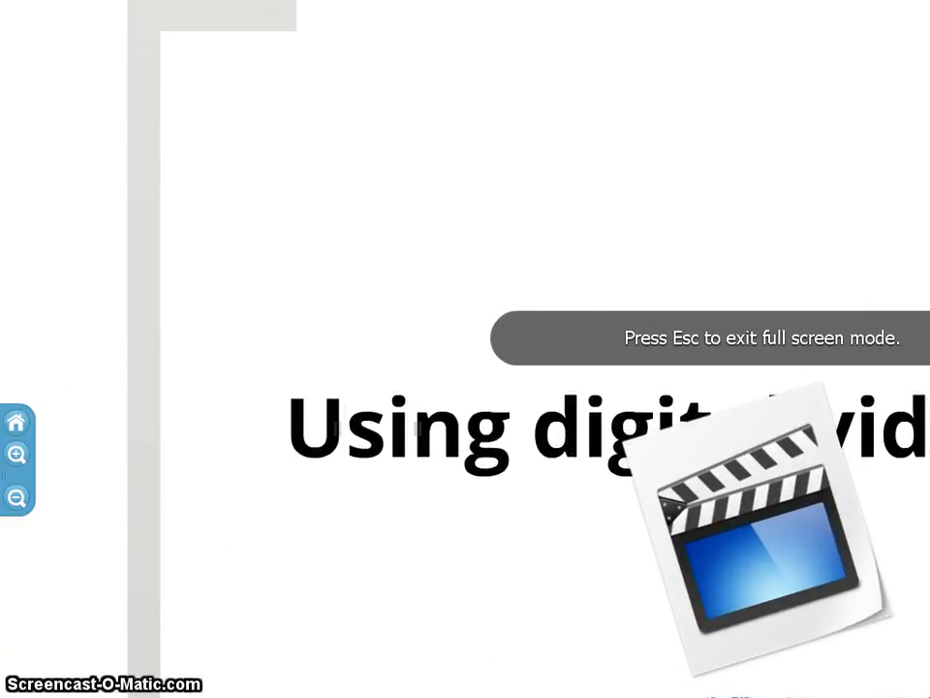
pyautogui.press('Escape')
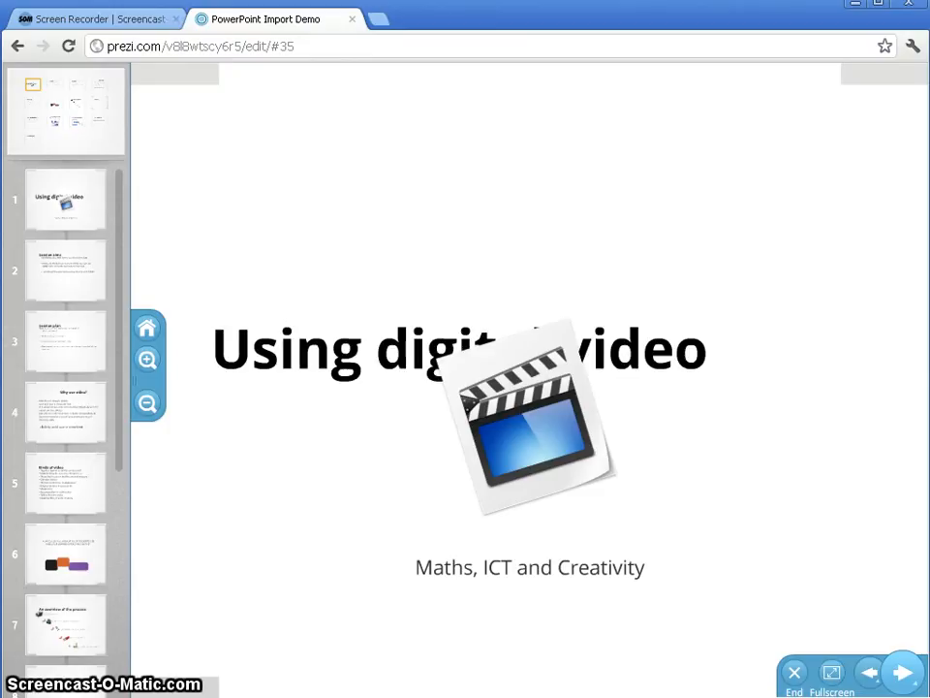
pyautogui.click(899, 675)
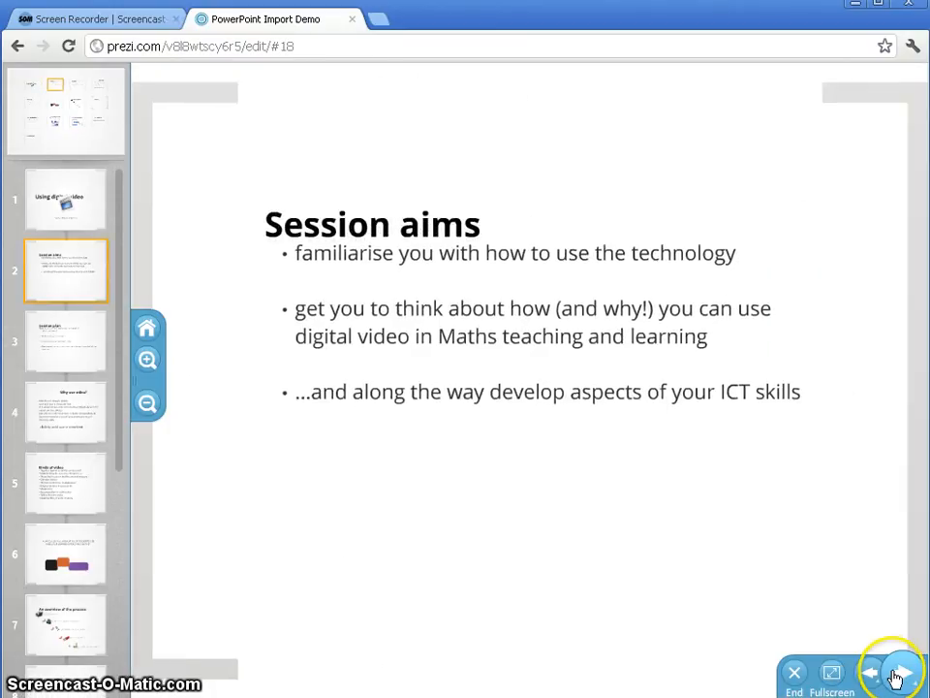
pyautogui.click(900, 674)
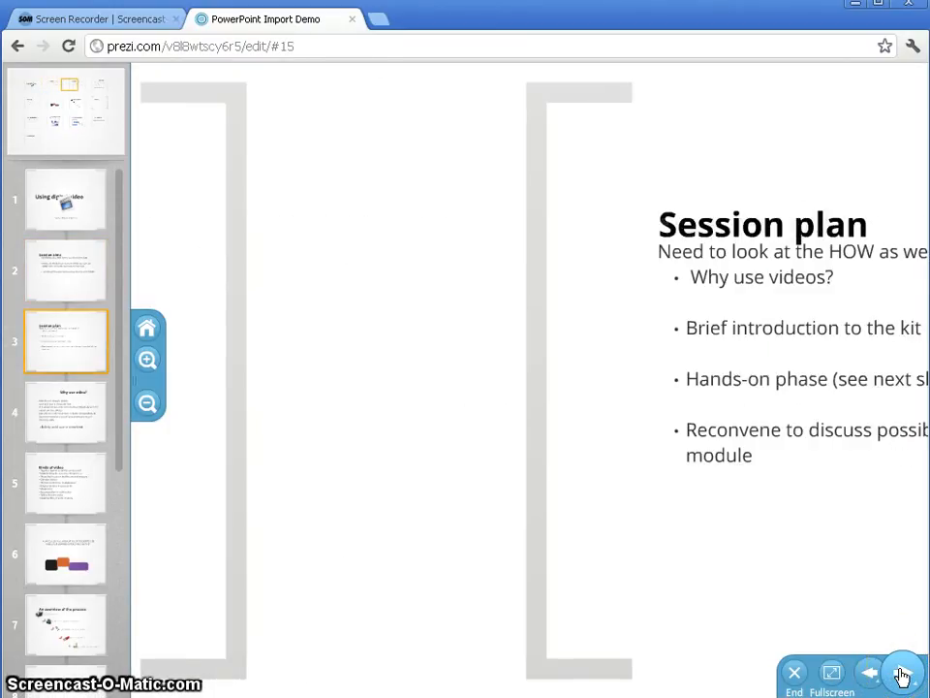
pyautogui.click(901, 674)
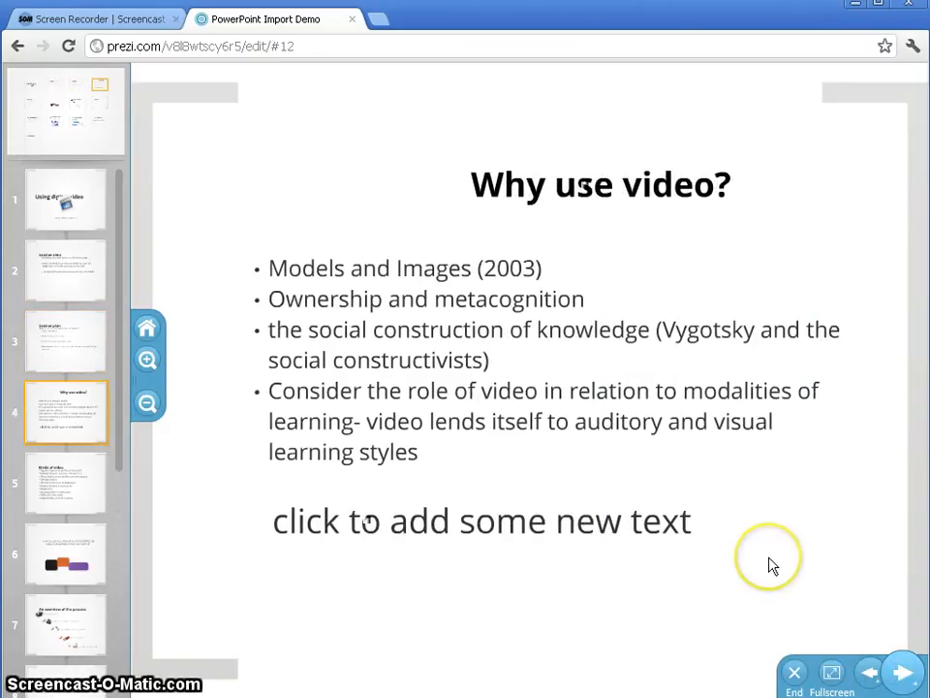
# Leave the path to view the overall slide layout and go directly to the "Task 2 - managing and converting clips" slide.
pyautogui.scroll(-5, 772, 565)
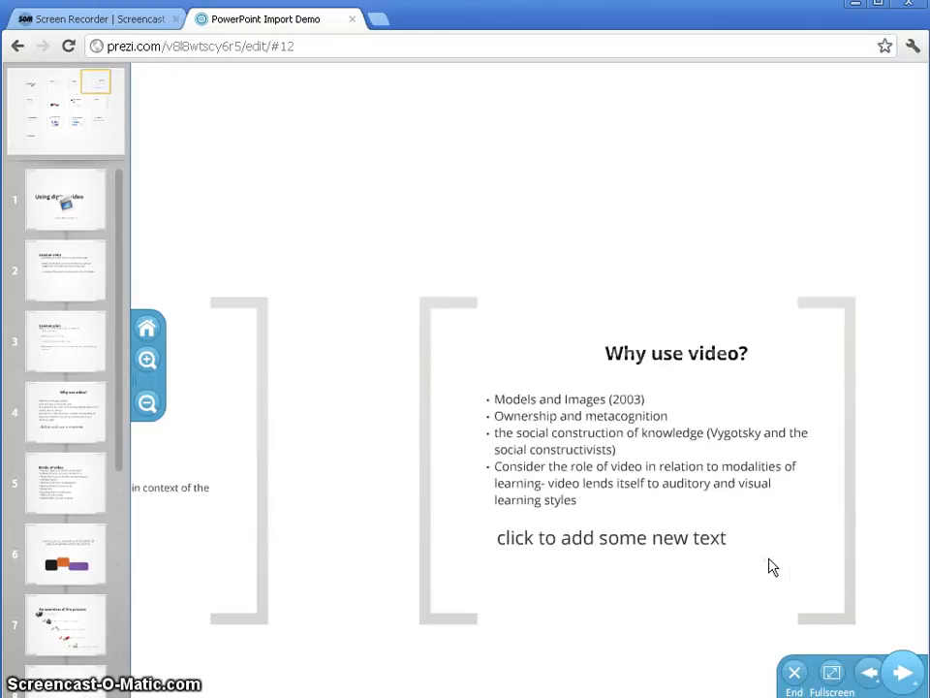
pyautogui.moveTo(602, 613); pyautogui.dragTo(857, 262)
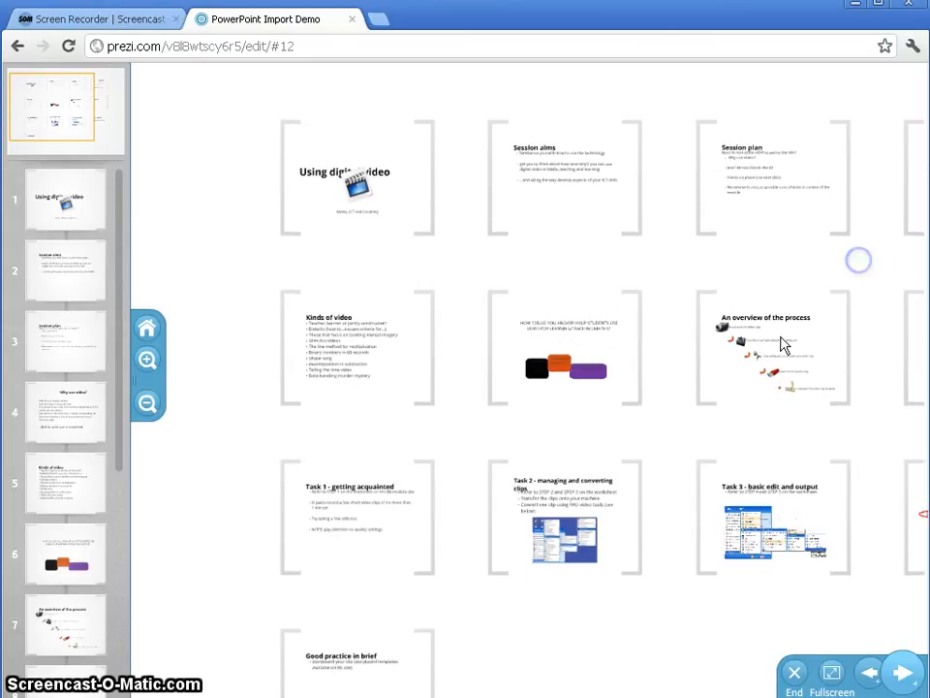
pyautogui.click(564, 539)
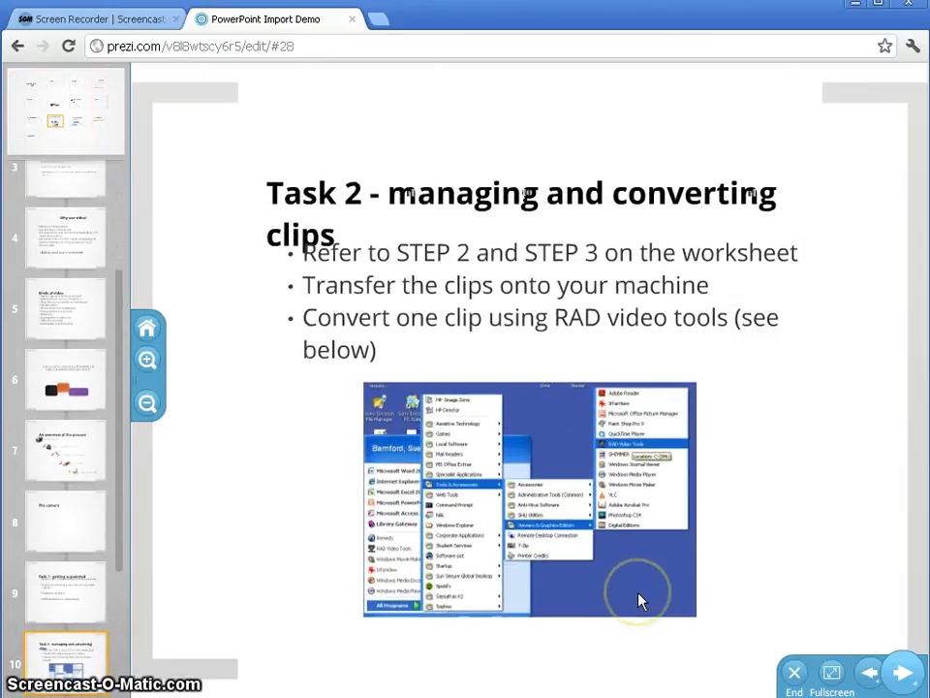